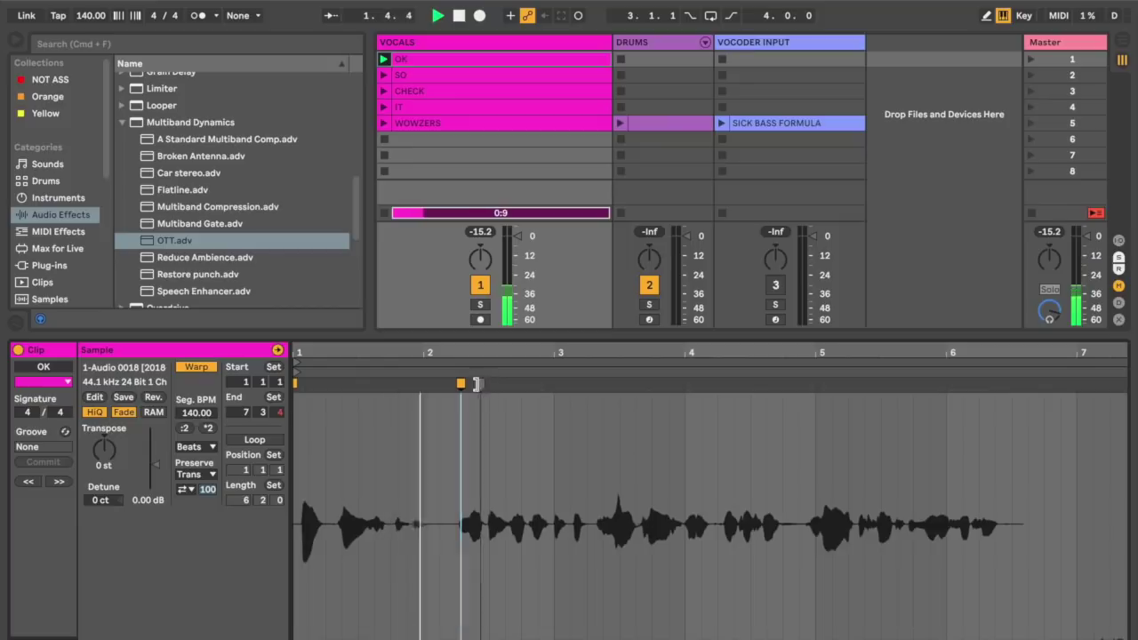
- Stretch the OK clip's audio, adding a warp marker past bar 5 and dragging it onto bar 6
drag(542, 384, 519, 384)
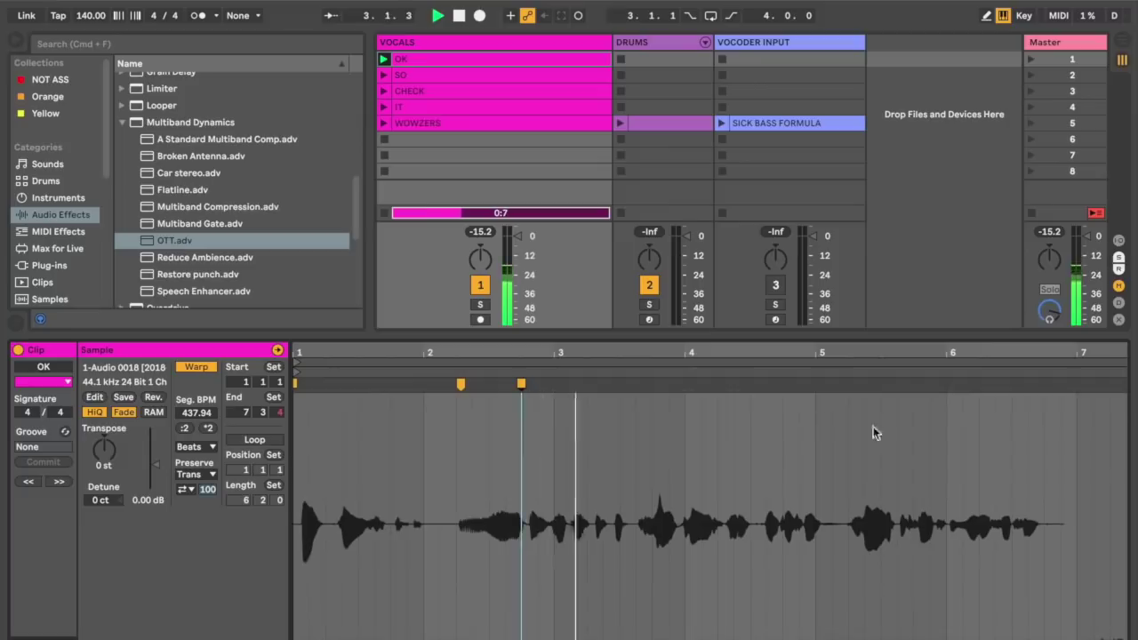
double_click(865, 384)
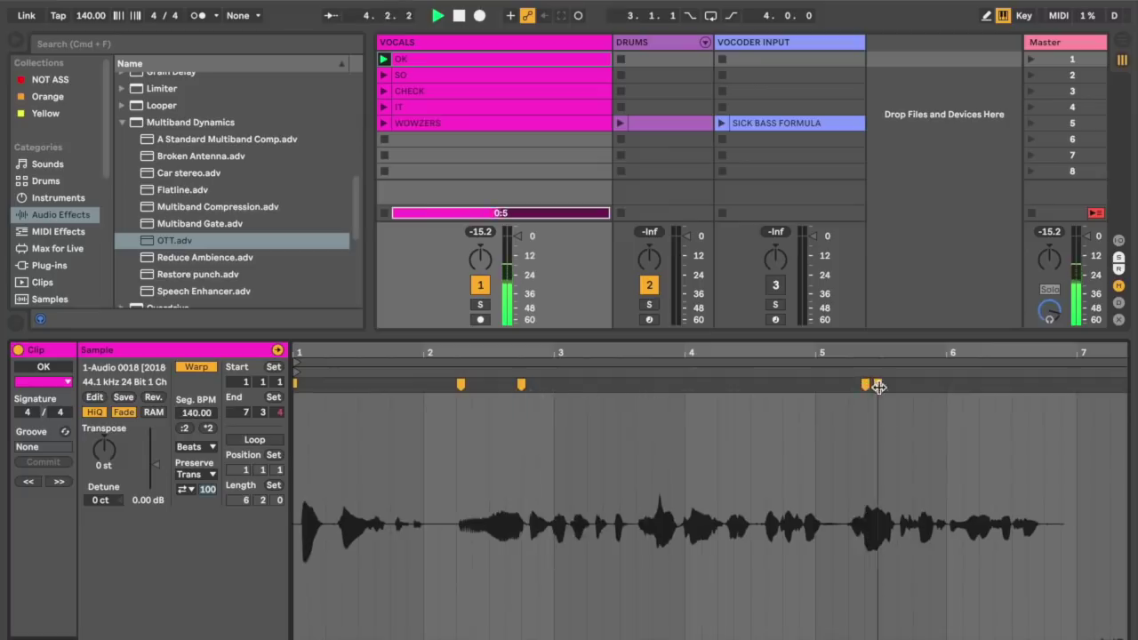
drag(873, 384, 945, 384)
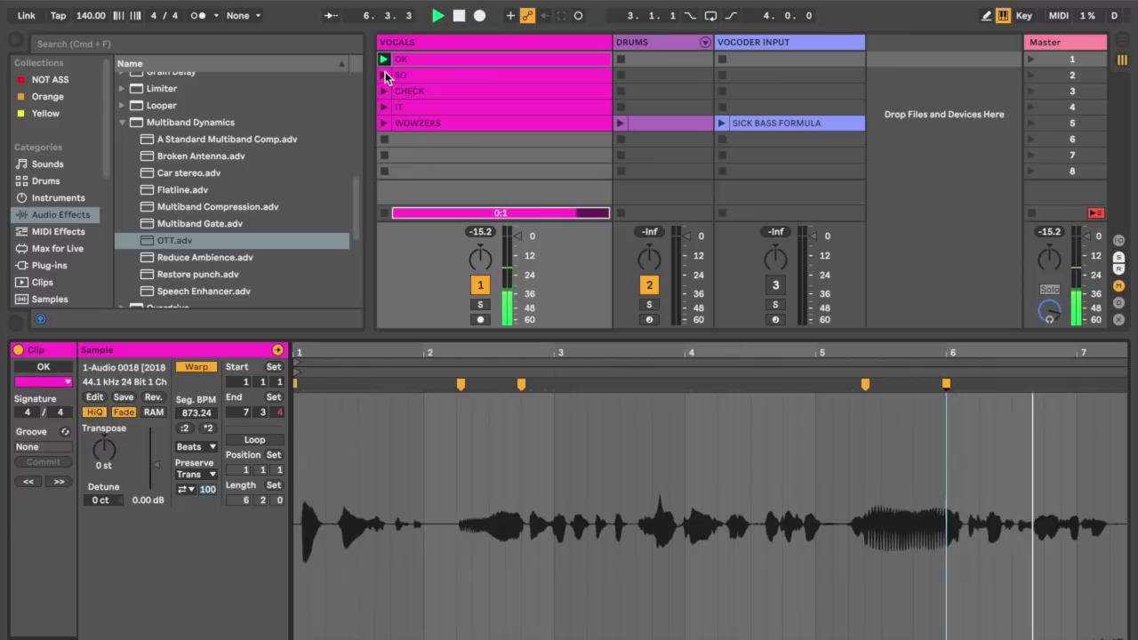
- Launch the SO clip and add CHECK warp markers just before bar 3 and around bar 5
click(384, 75)
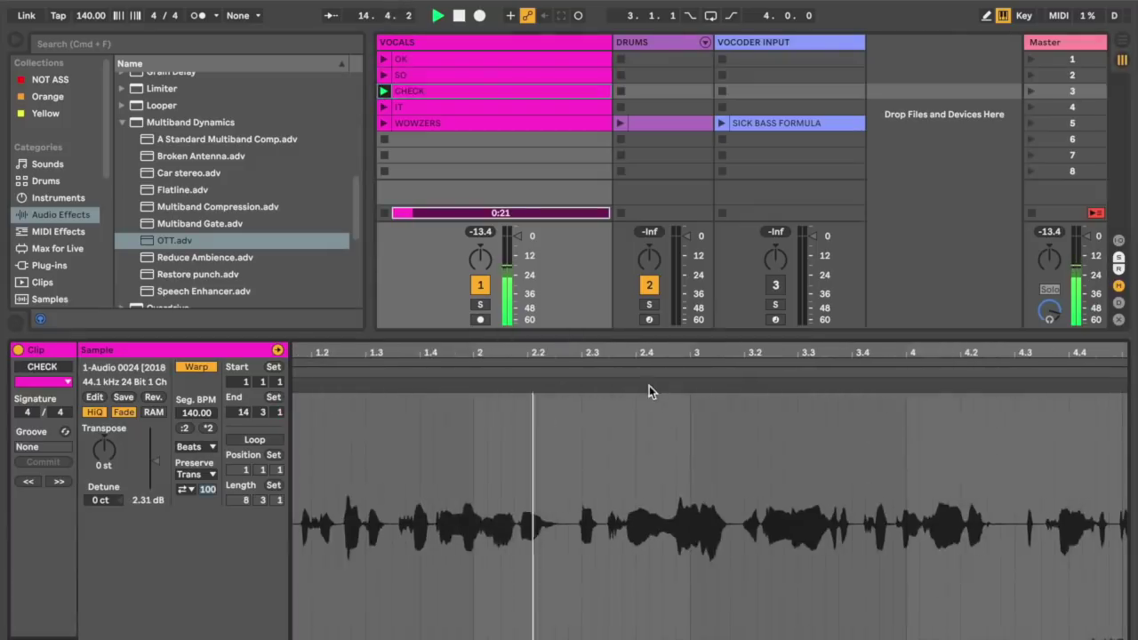
click(672, 391)
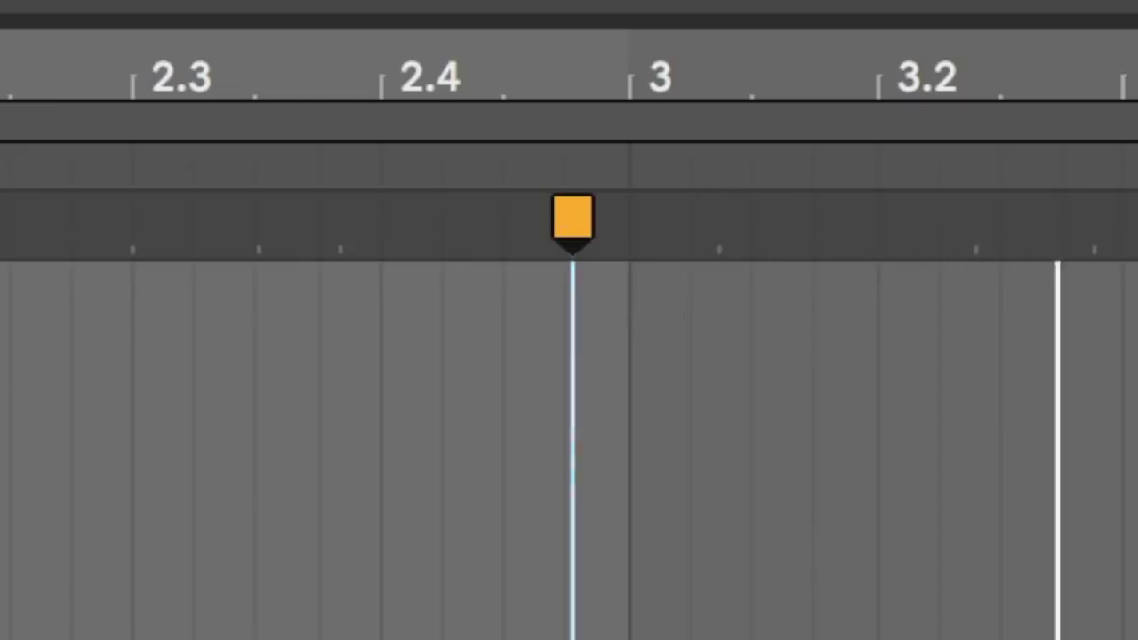
click(946, 386)
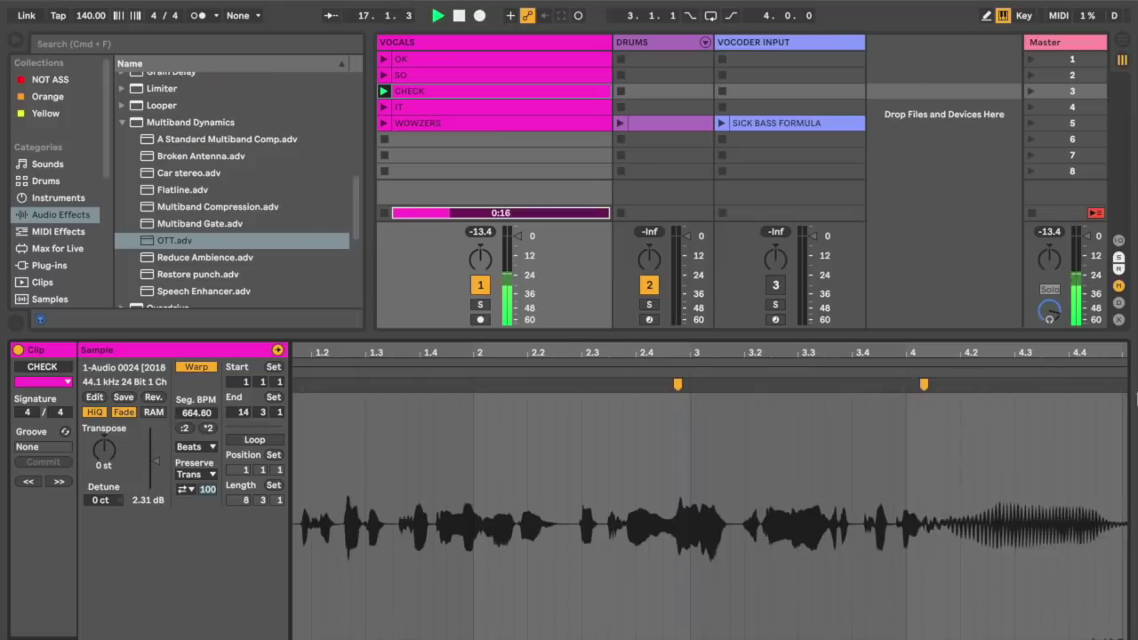
click(930, 386)
- Audition the Beats, Texture and Re-Pitch warp modes on the IT clip's tail
drag(967, 397, 1127, 400)
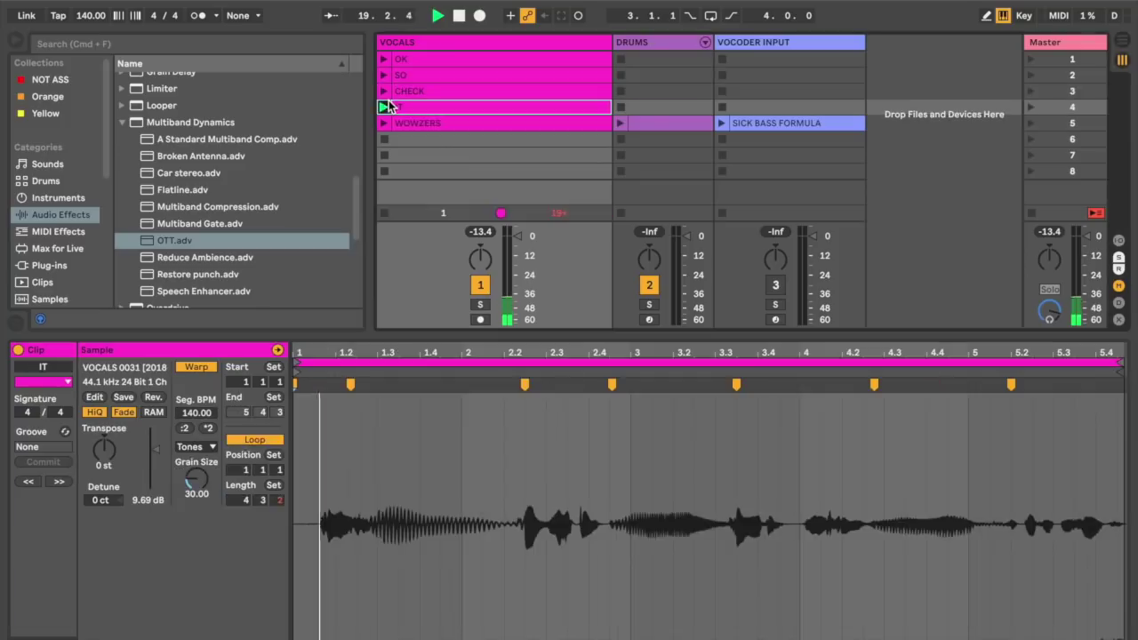
click(196, 446)
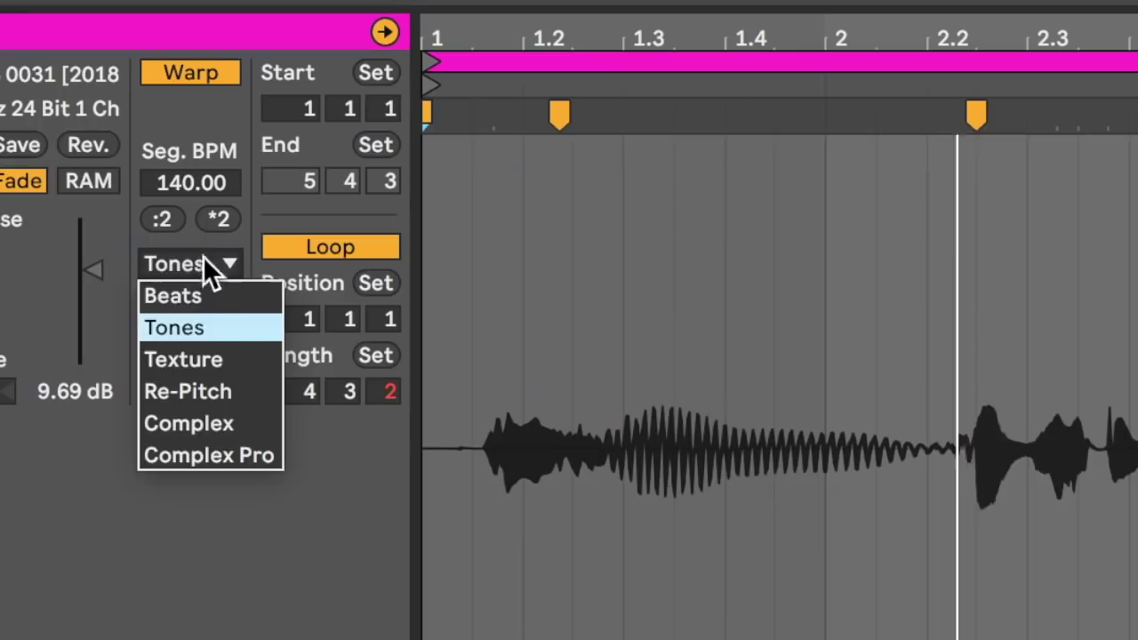
click(202, 459)
click(202, 263)
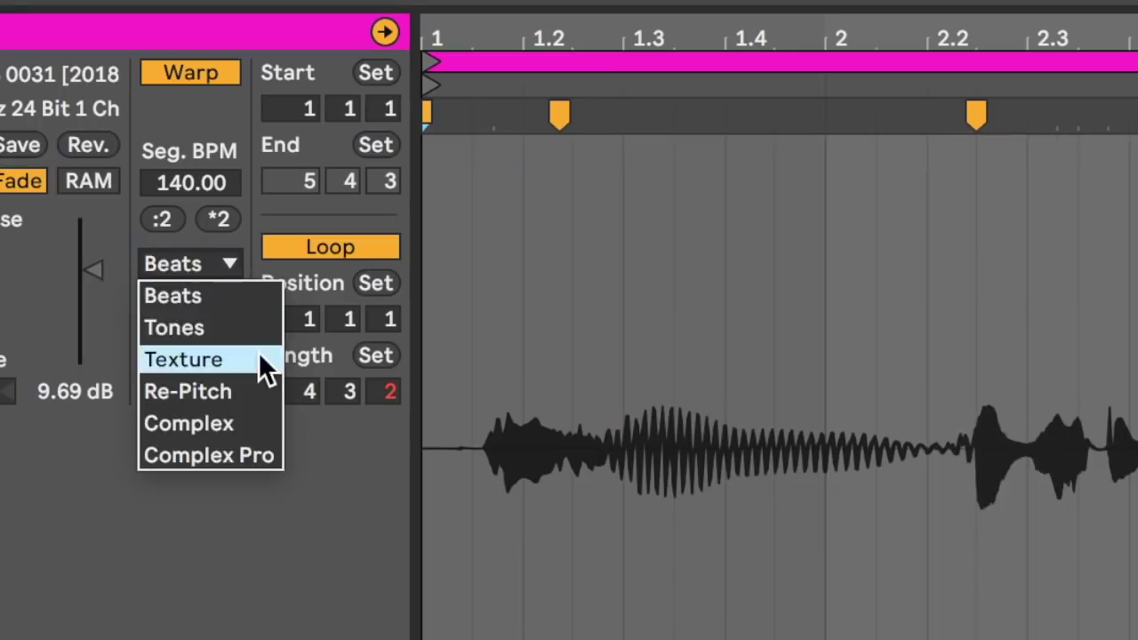
click(257, 360)
click(222, 263)
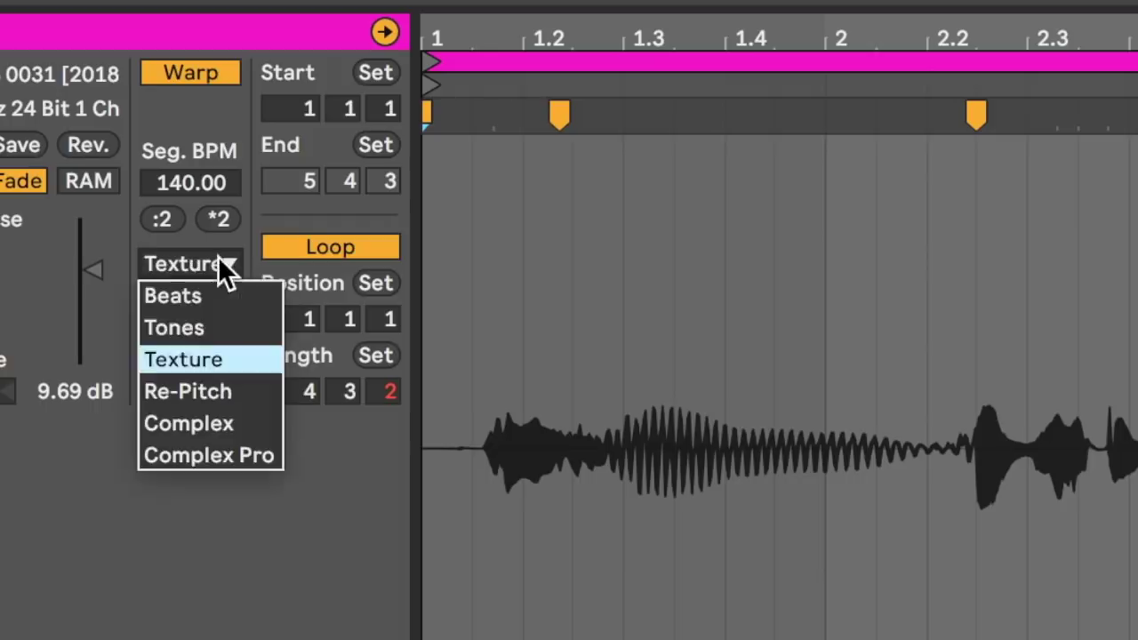
click(211, 391)
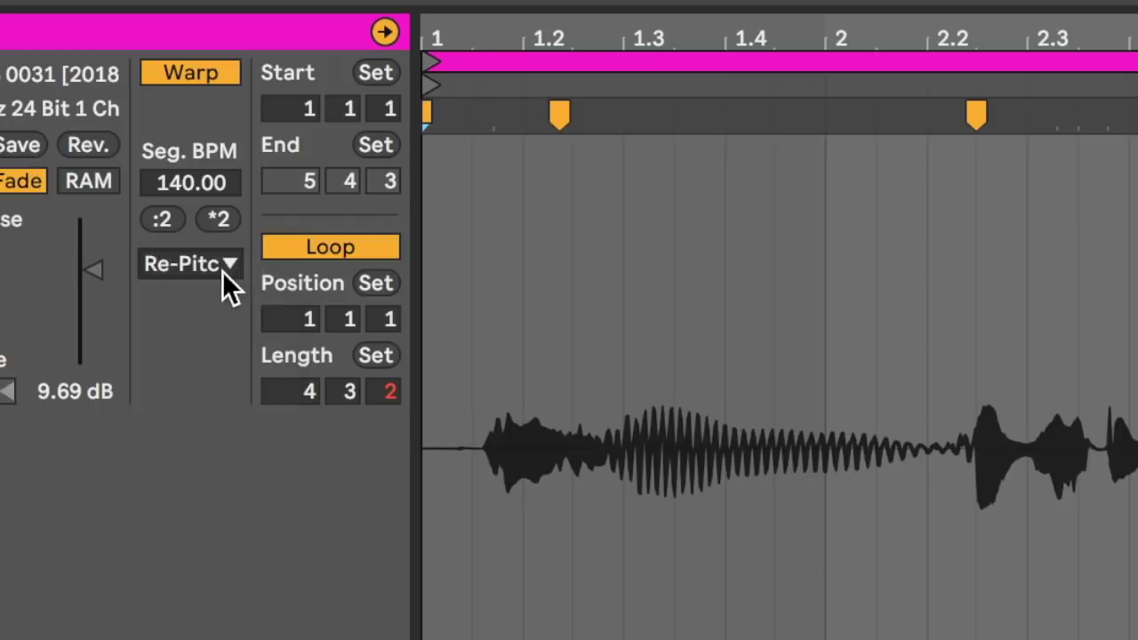
- Try Complex and Re-Pitch, set IT back to Tones, then launch the WOWZERS clip
click(223, 266)
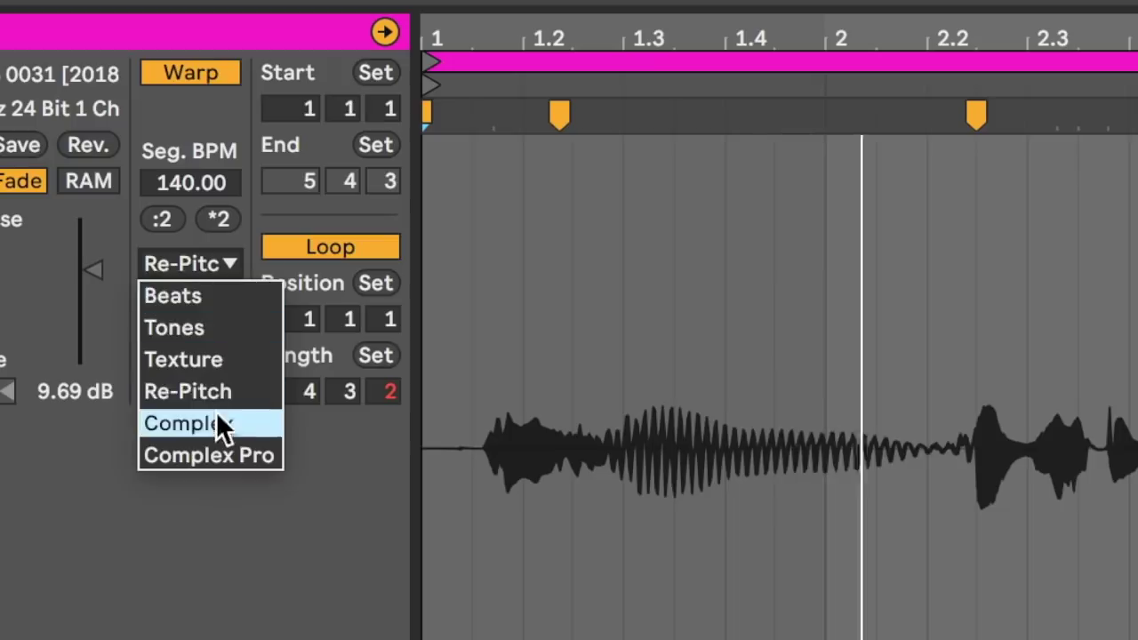
click(213, 418)
click(226, 263)
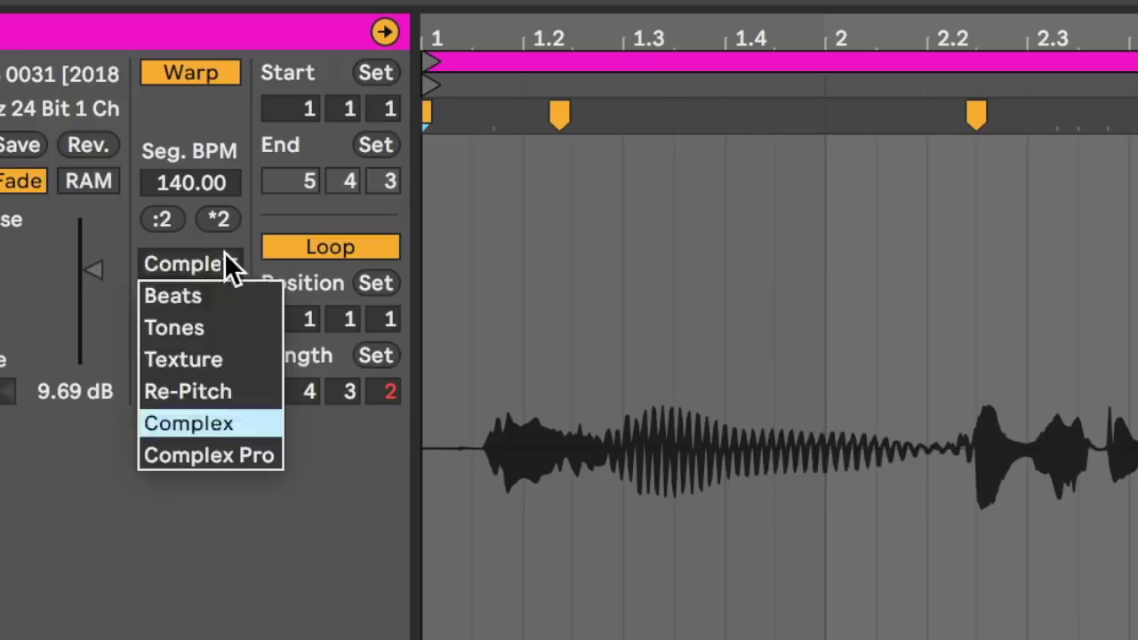
click(226, 395)
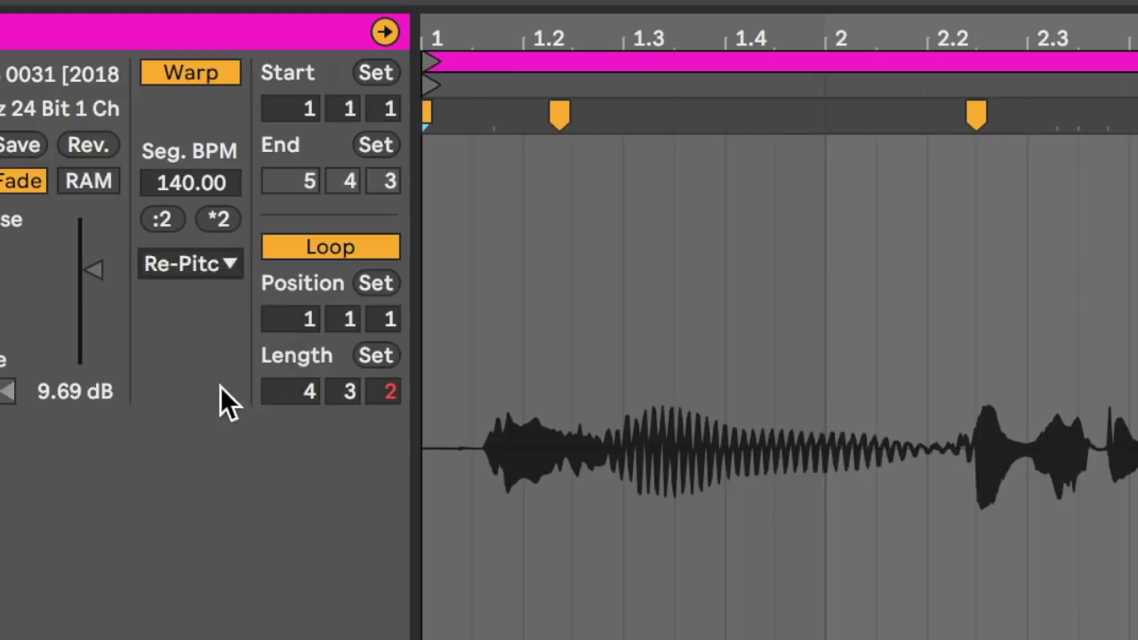
click(222, 264)
click(216, 324)
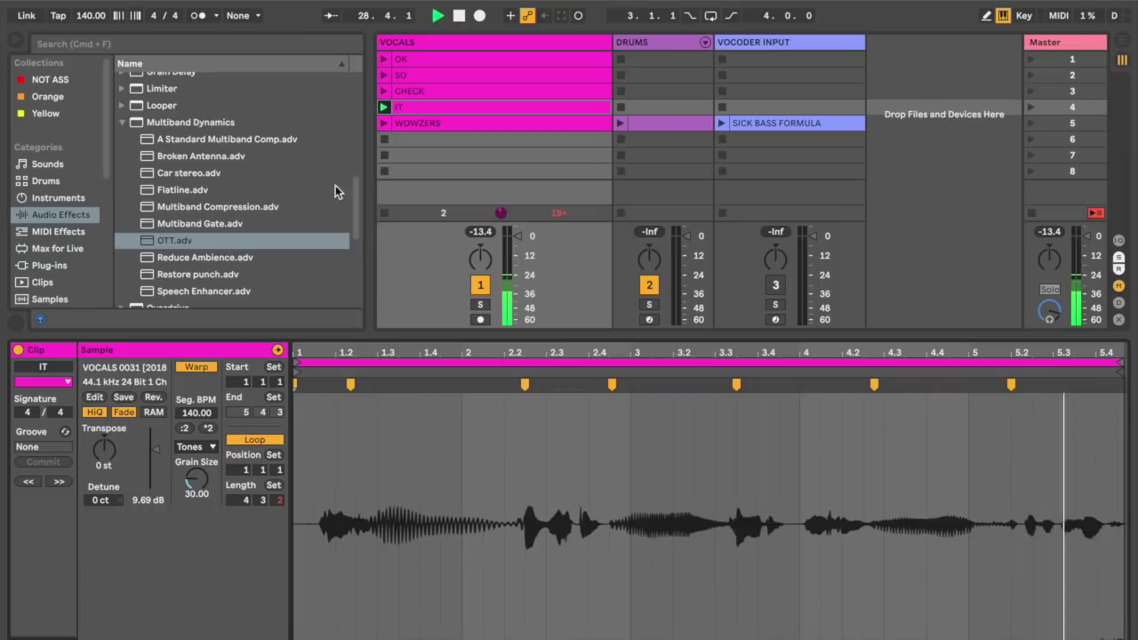
click(430, 126)
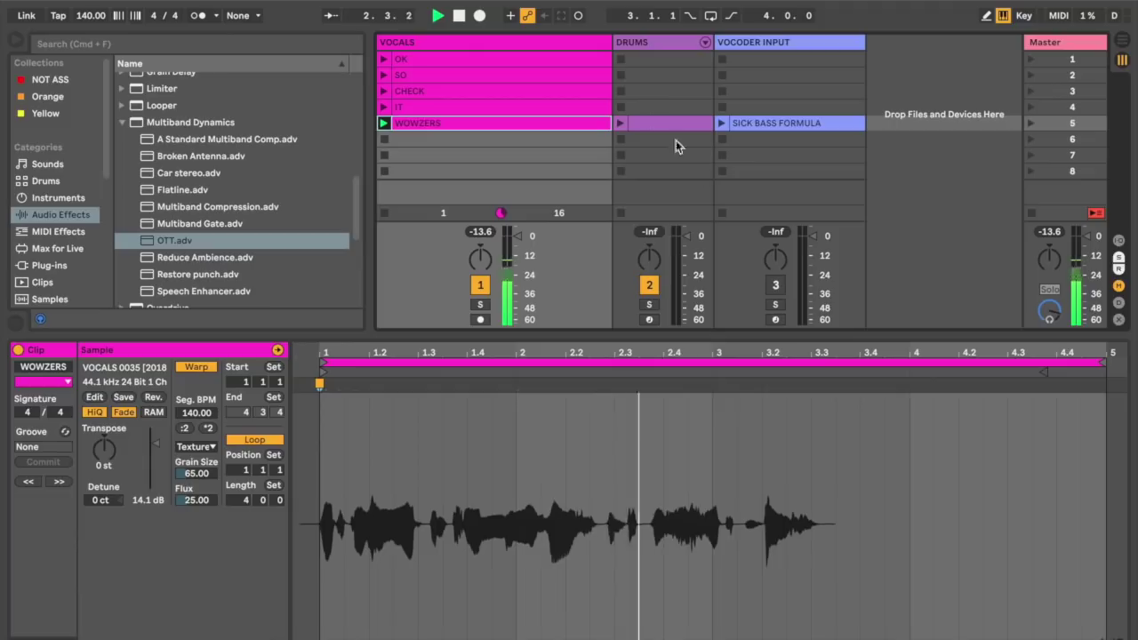
- With the Drums clip playing, stretch WOWZERS with a marker near bar 3.2 dragged before bar 4
click(623, 122)
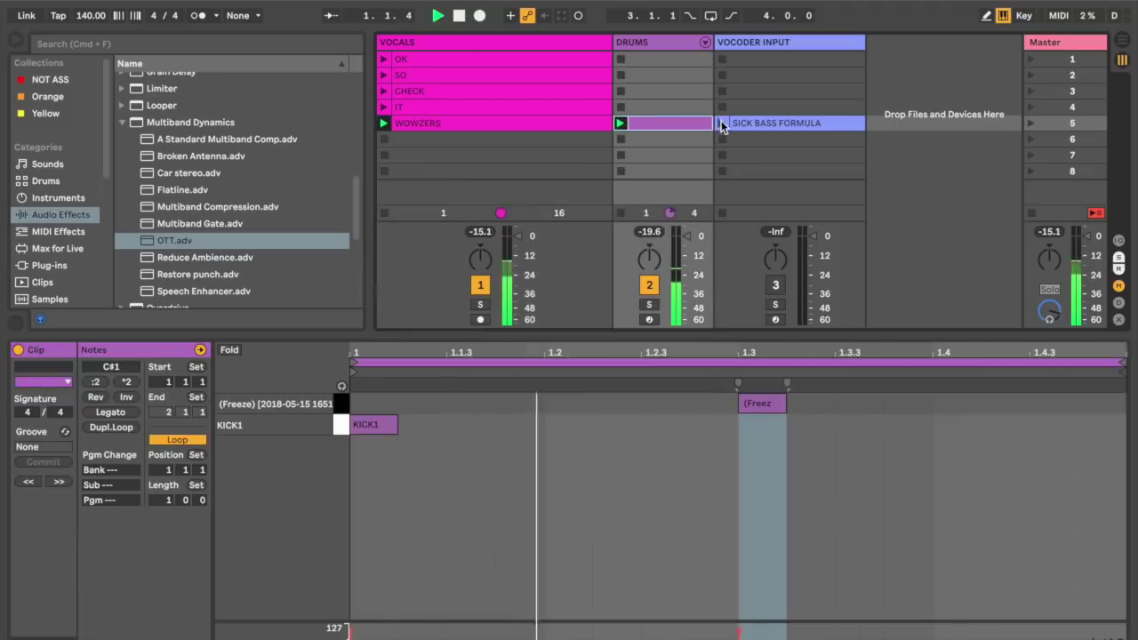
click(570, 125)
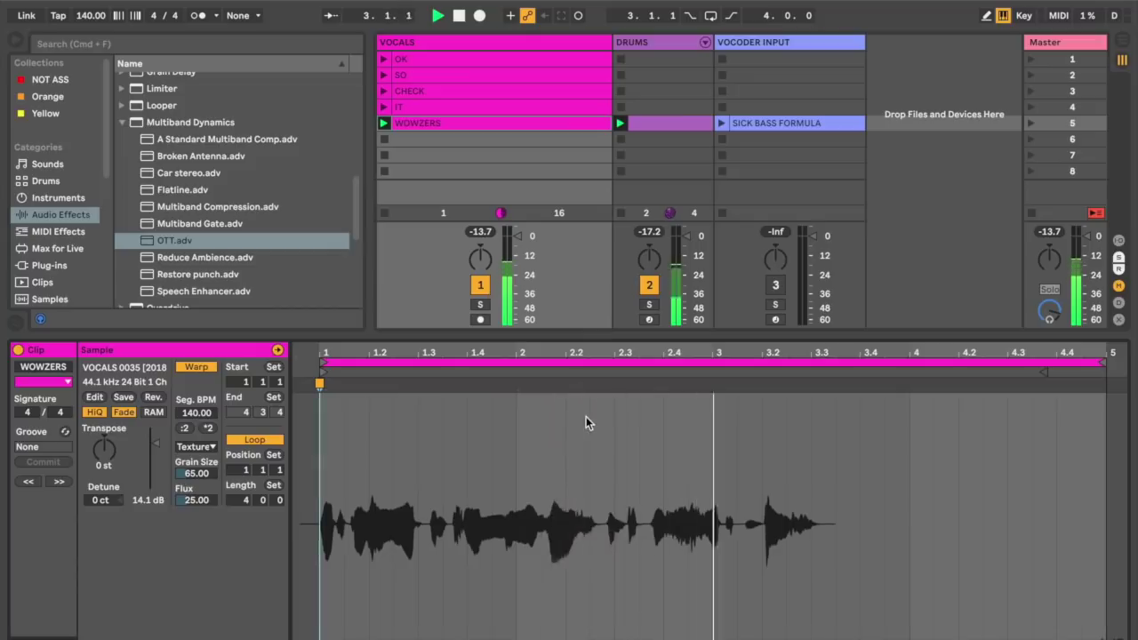
double_click(766, 389)
drag(766, 387, 907, 388)
key(space)
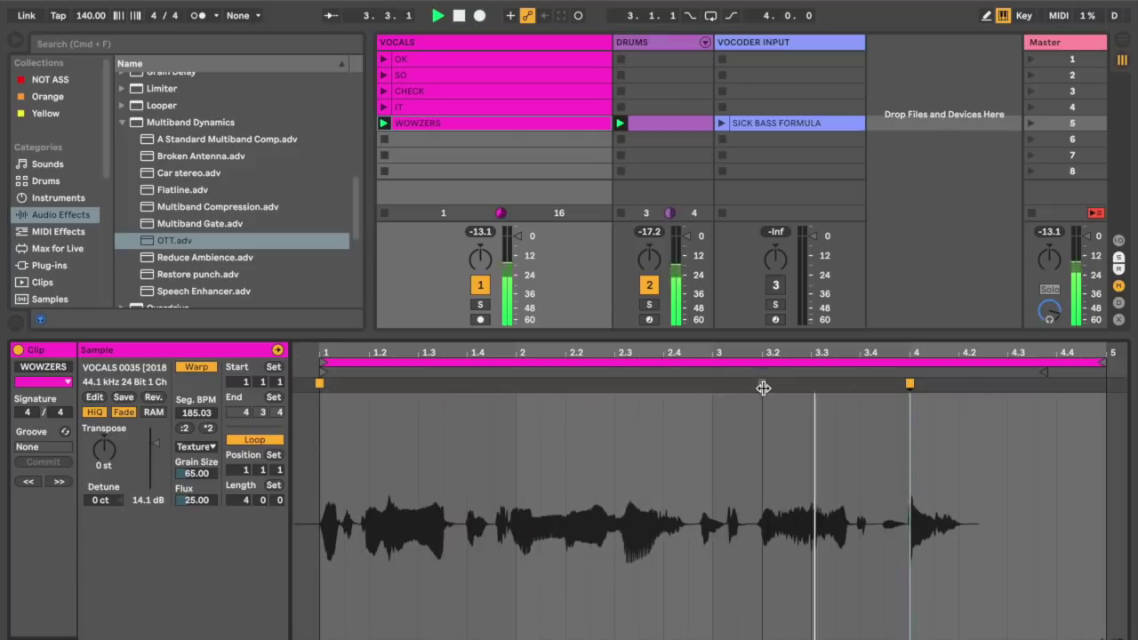
- Add WOWZERS warp markers past bar 4 and near bar 3, stretching the tail to the clip end
double_click(946, 384)
drag(1007, 388, 1059, 386)
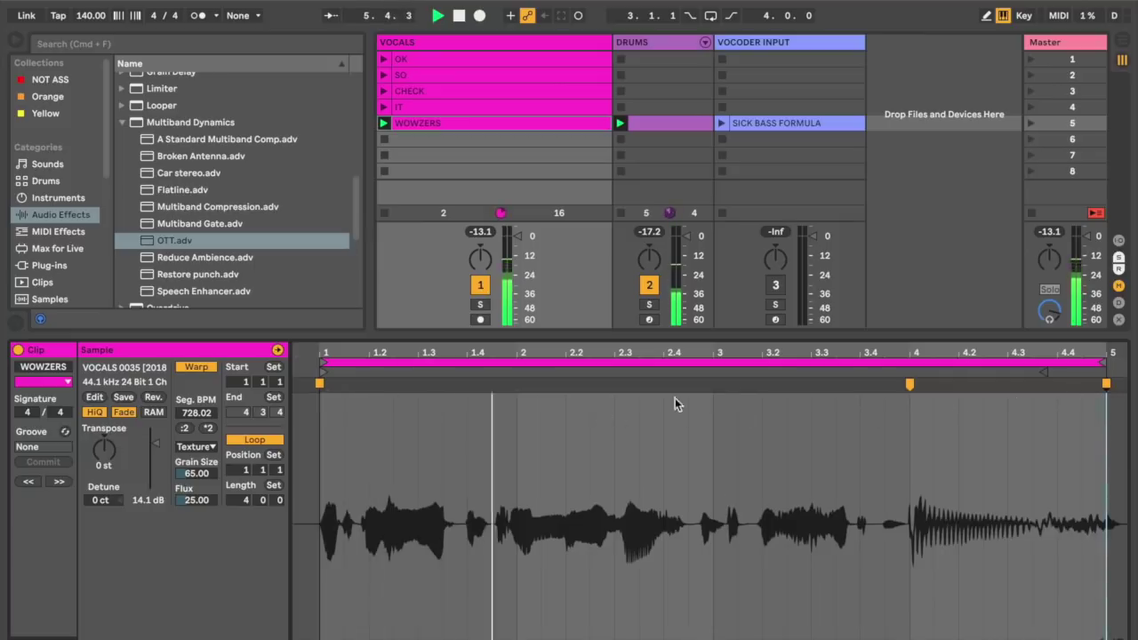
drag(728, 386, 717, 385)
click(717, 385)
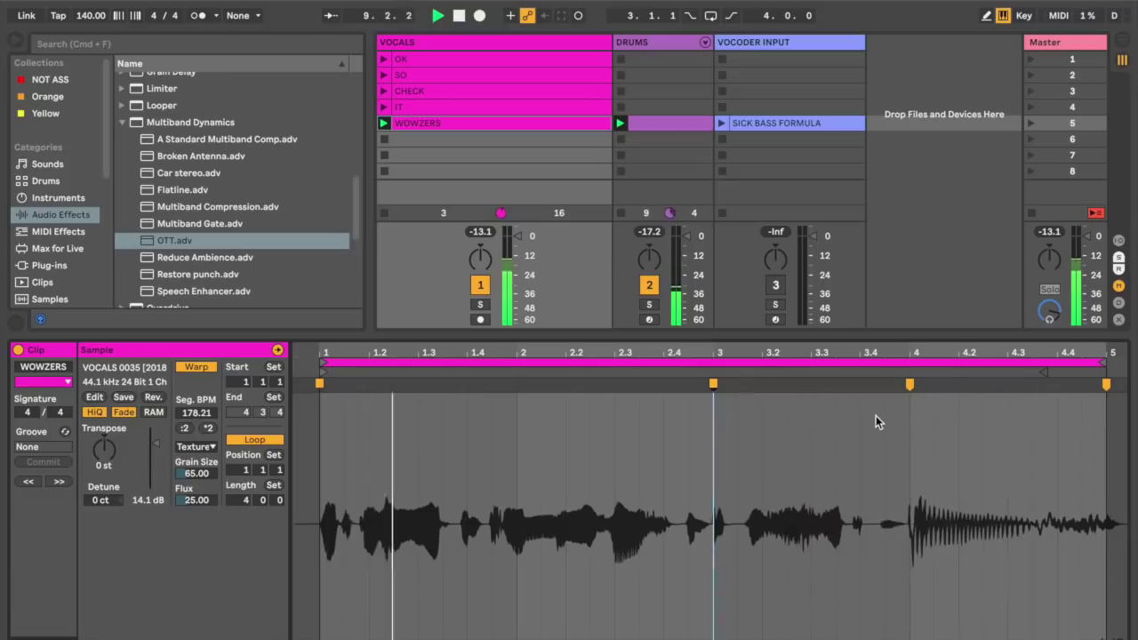
key(space)
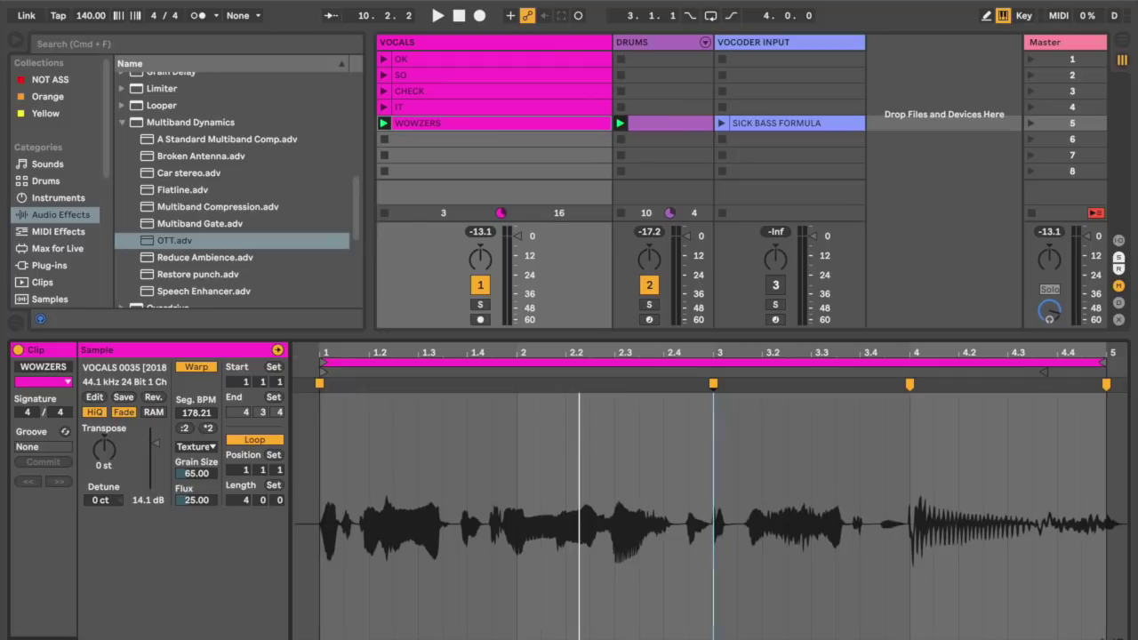
- Show the VOCALS track's device chain with OTT and stop playback
key(shift+Tab)
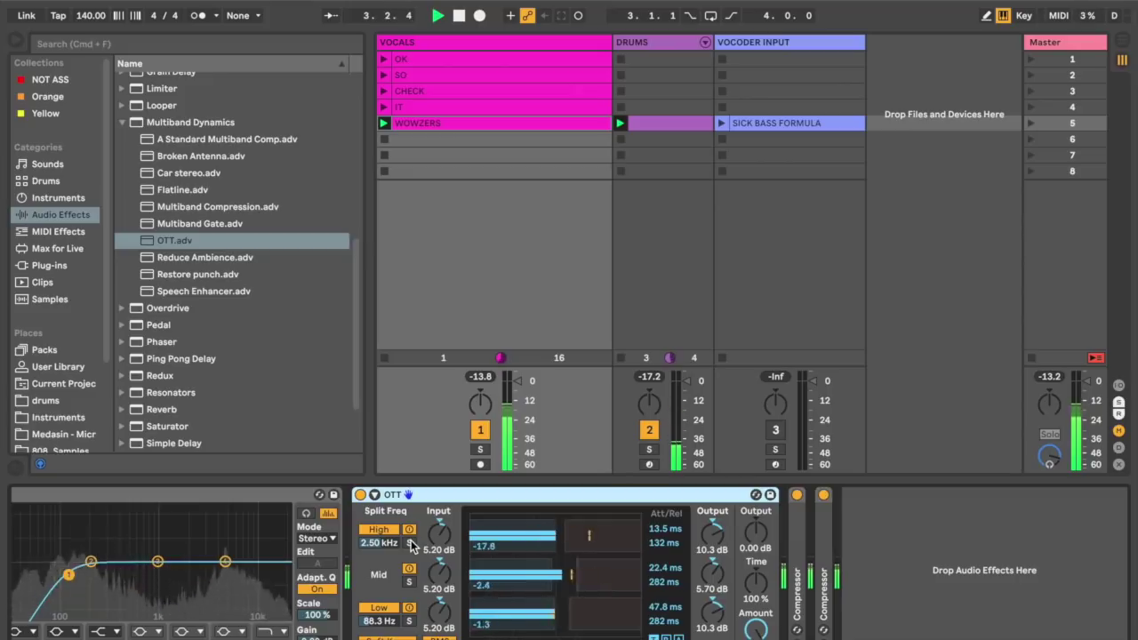
key(space)
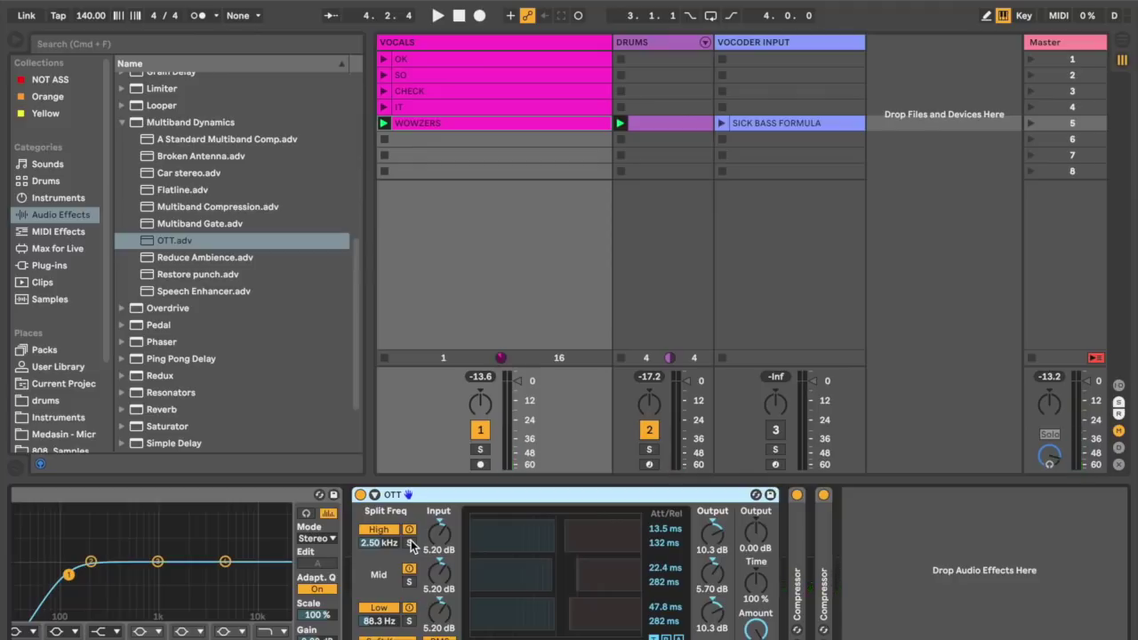
- Add Vocoder devices from the Audio Effects browser into the VOCALS chain ahead of OTT
scroll(224, 274, down, 3)
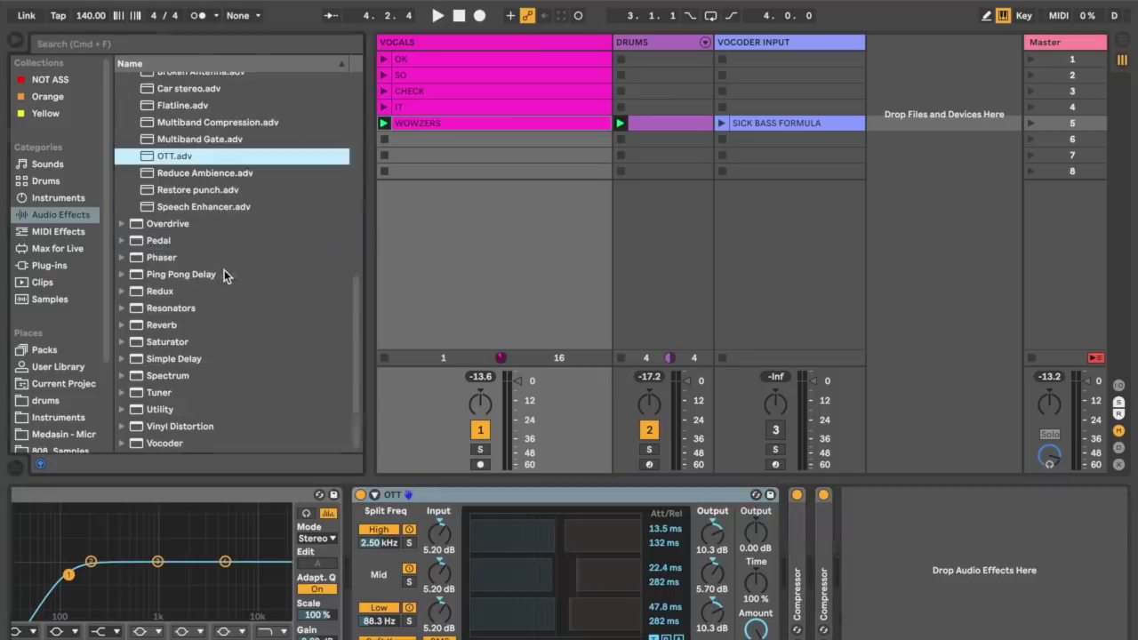
click(170, 444)
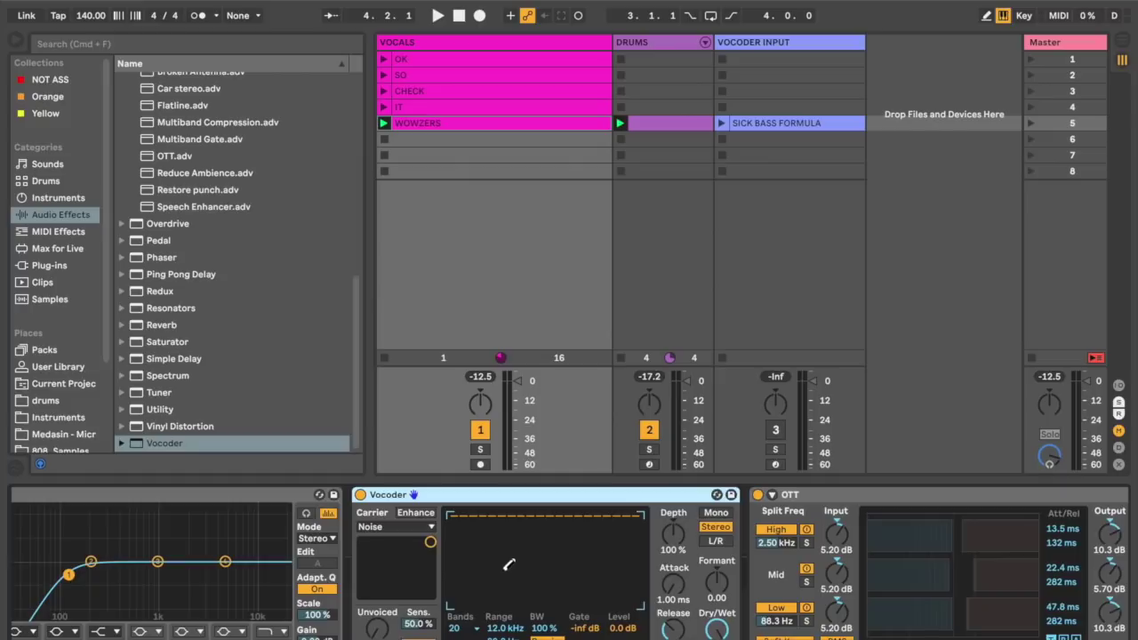
drag(185, 437, 775, 551)
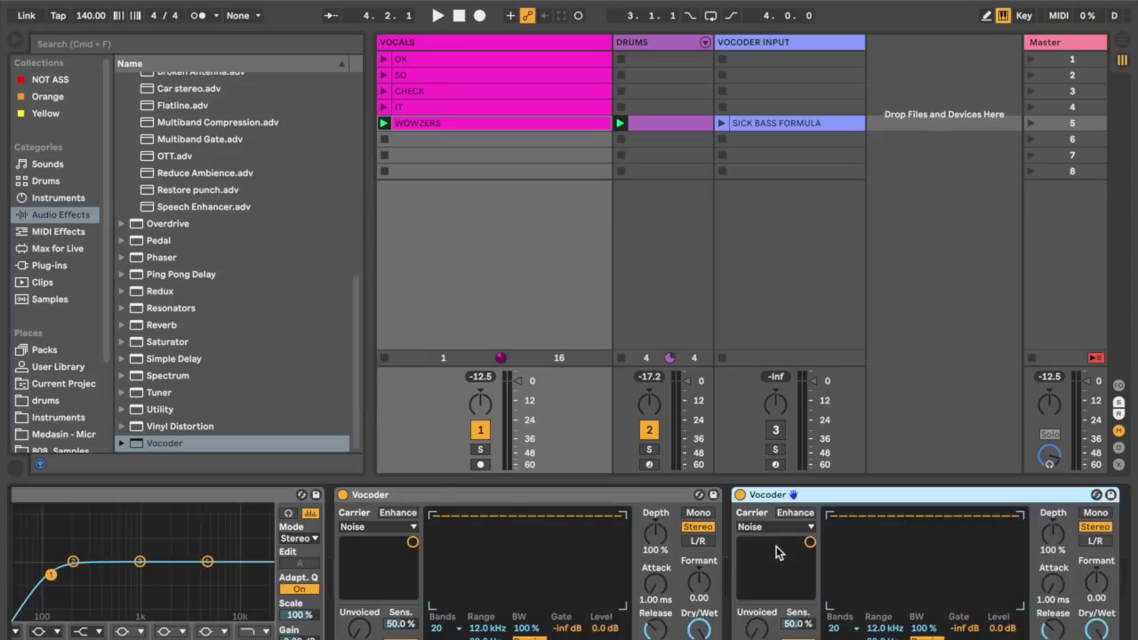
- Set the second Vocoder's carrier to External, taking audio from VOCODER INPUT
click(770, 527)
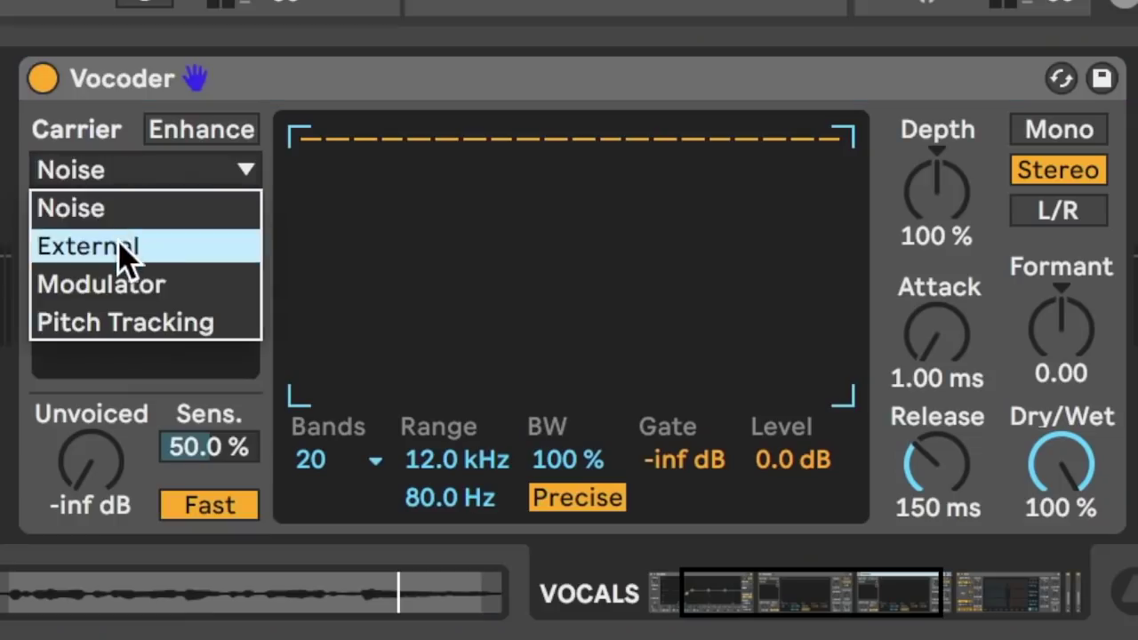
click(124, 248)
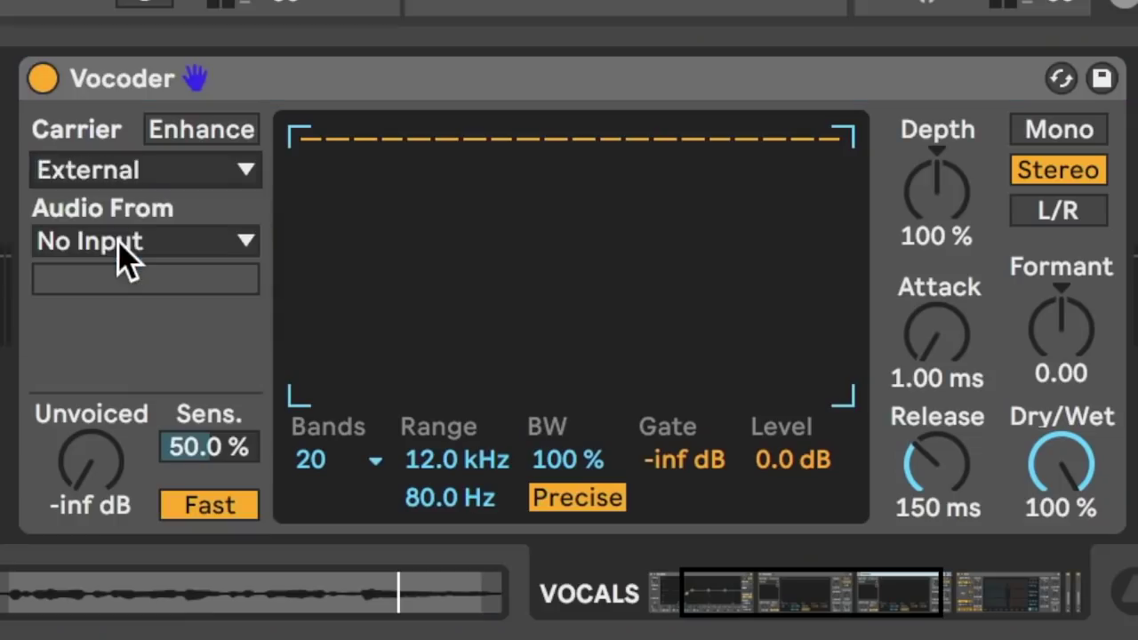
click(114, 249)
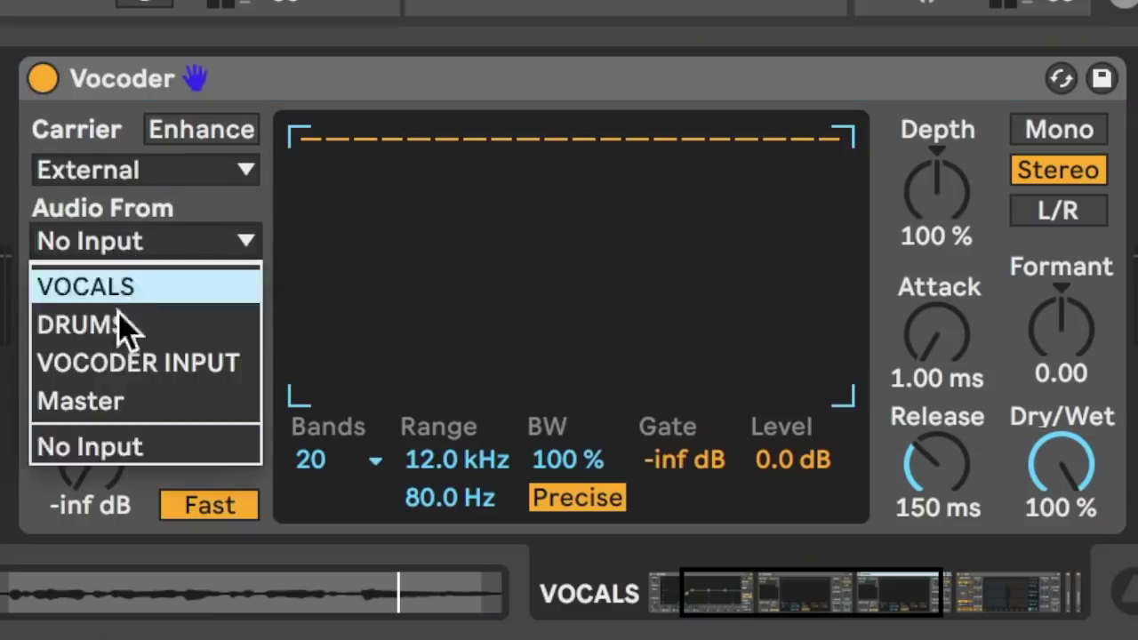
click(109, 364)
- Solo VOCODER INPUT with SICK BASS FORMULA playing, then unsolo and play the vocoded vocals
click(793, 140)
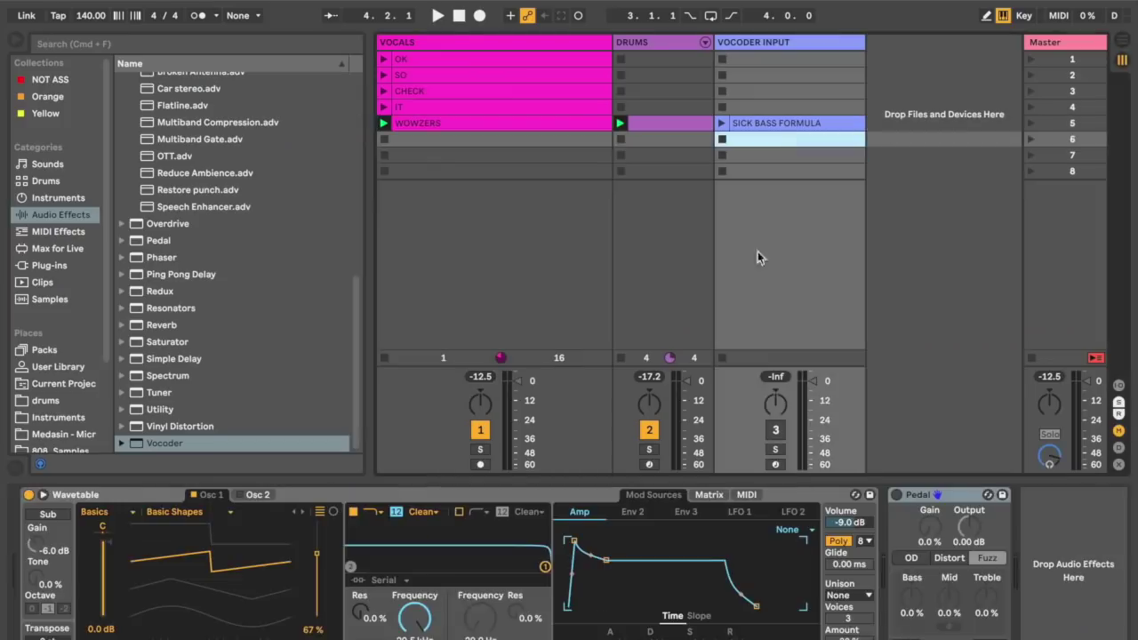
click(777, 446)
click(721, 124)
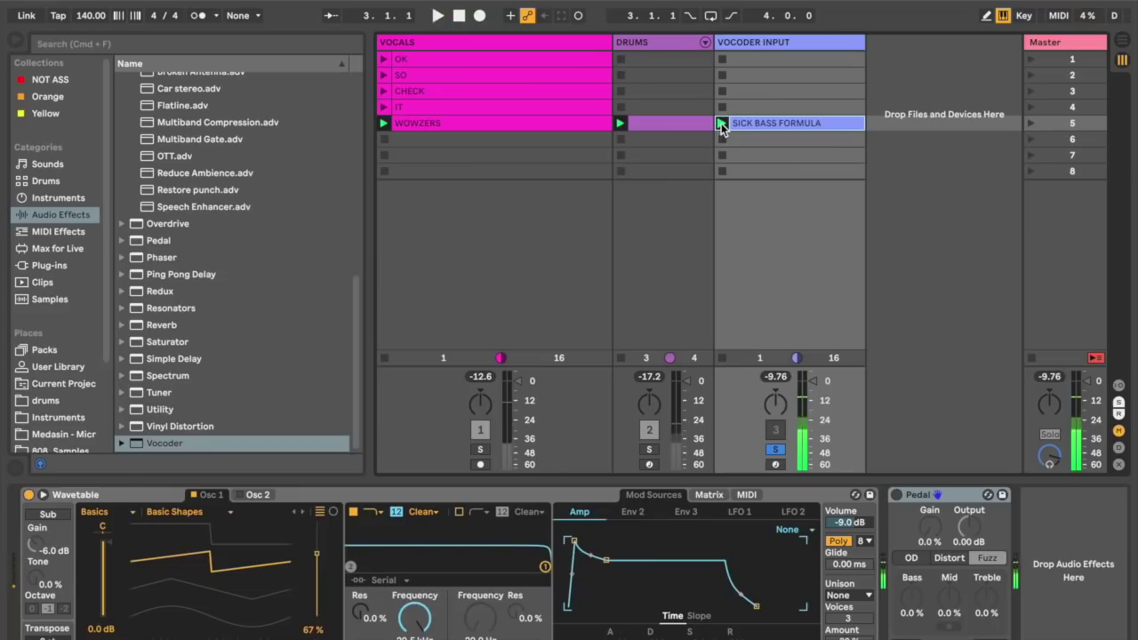
click(505, 122)
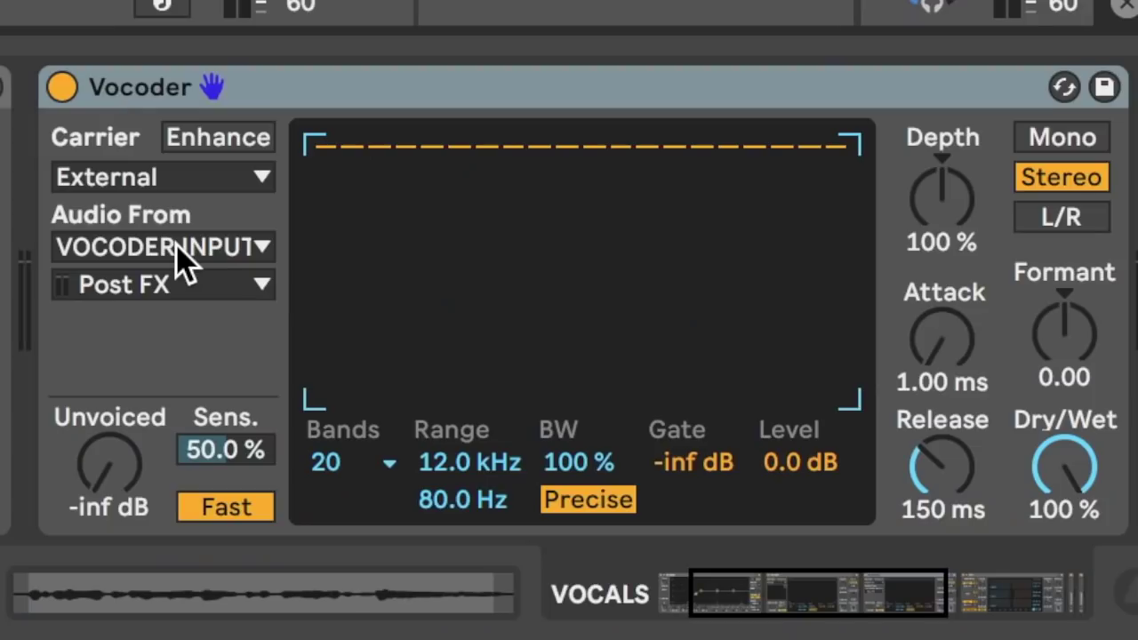
click(774, 450)
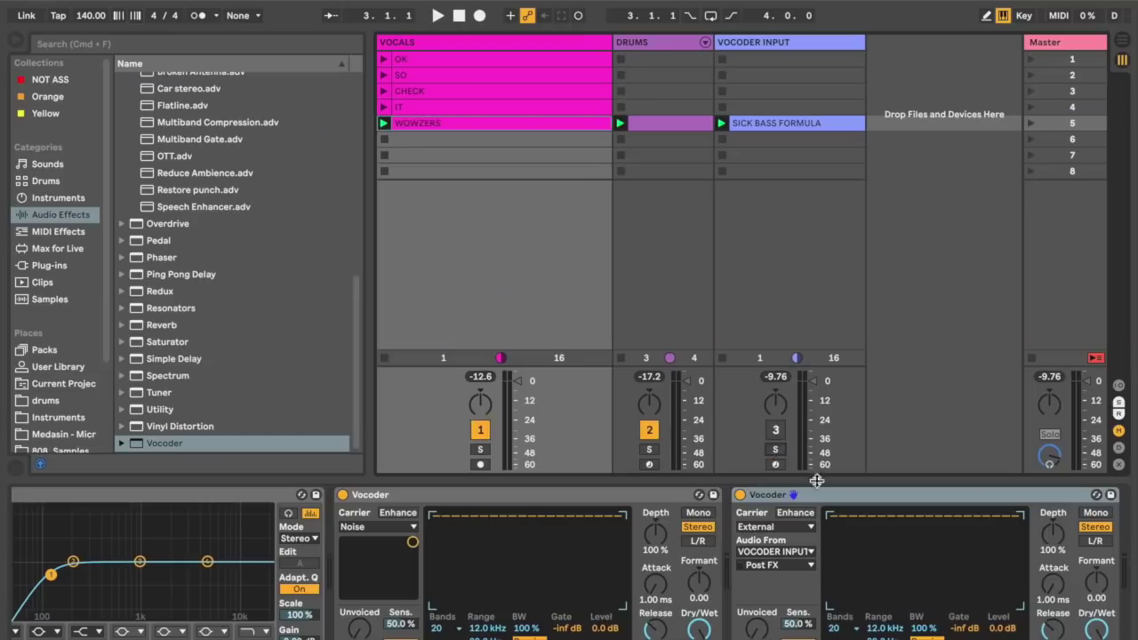
key(space)
- Lower the second Vocoder's Dry/Wet to 86% and select the SICK BASS FORMULA clip
scroll(943, 561, right, 2)
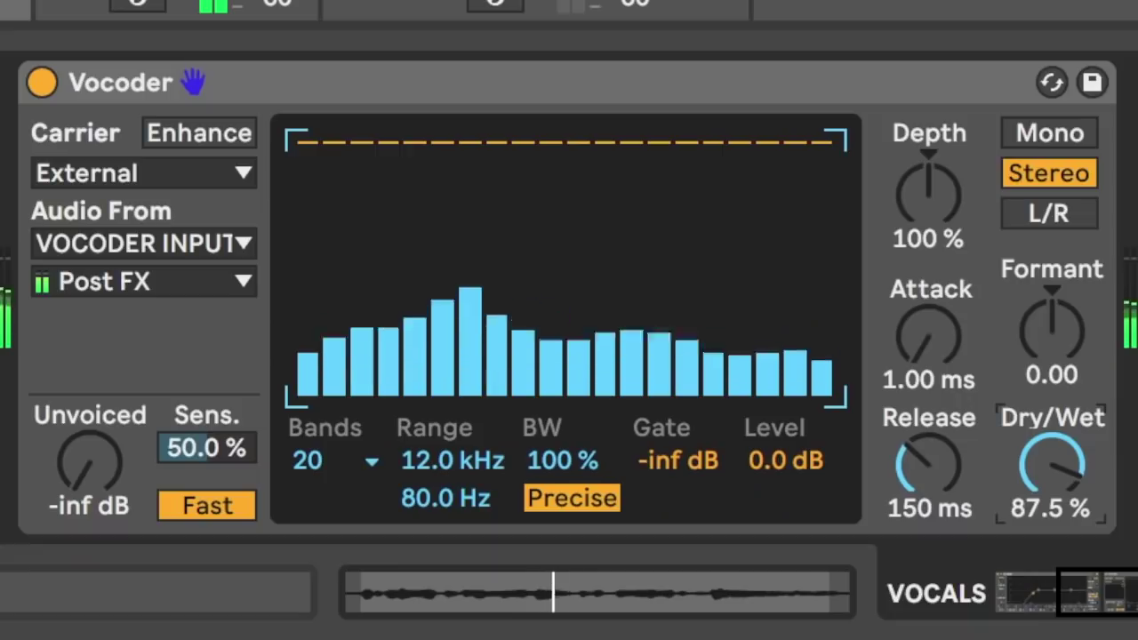
drag(1052, 465, 1052, 468)
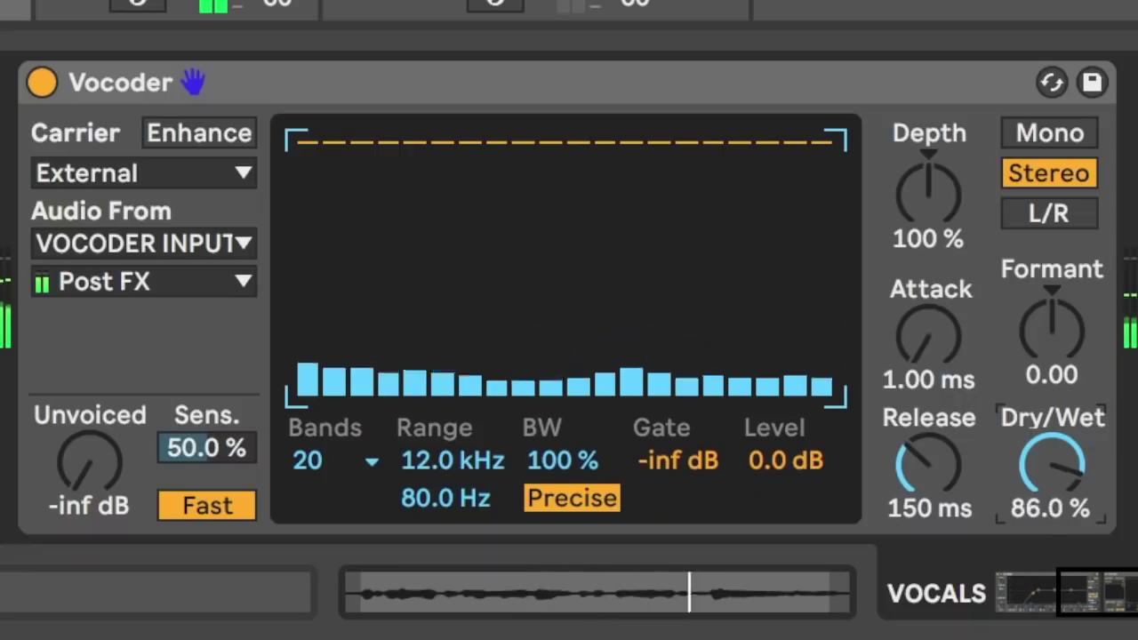
scroll(1058, 468, right, 3)
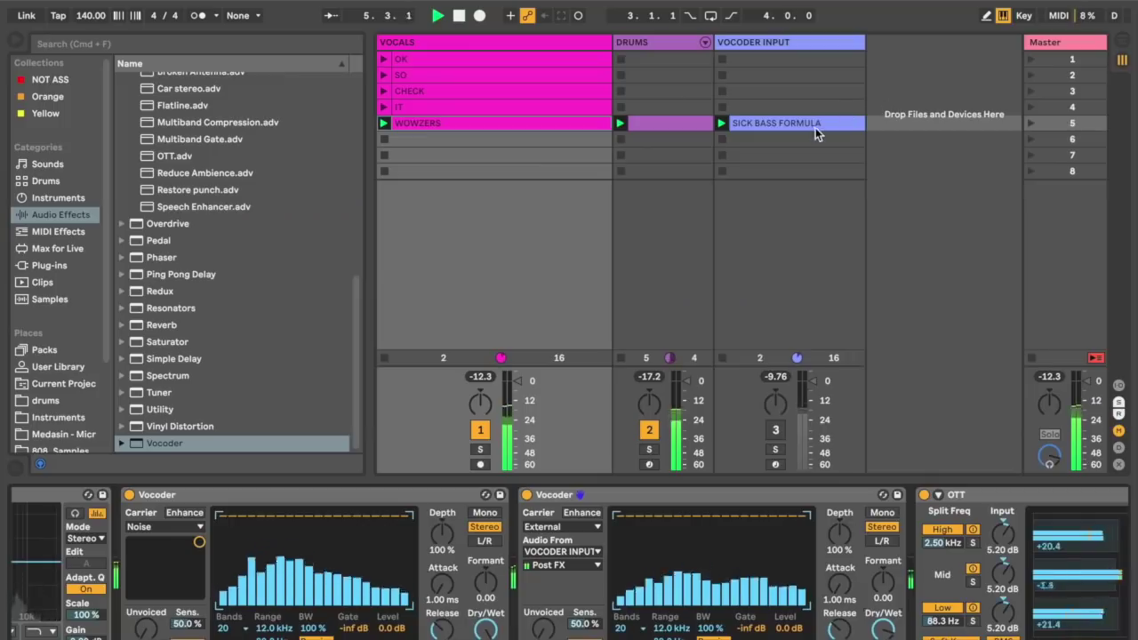
click(812, 125)
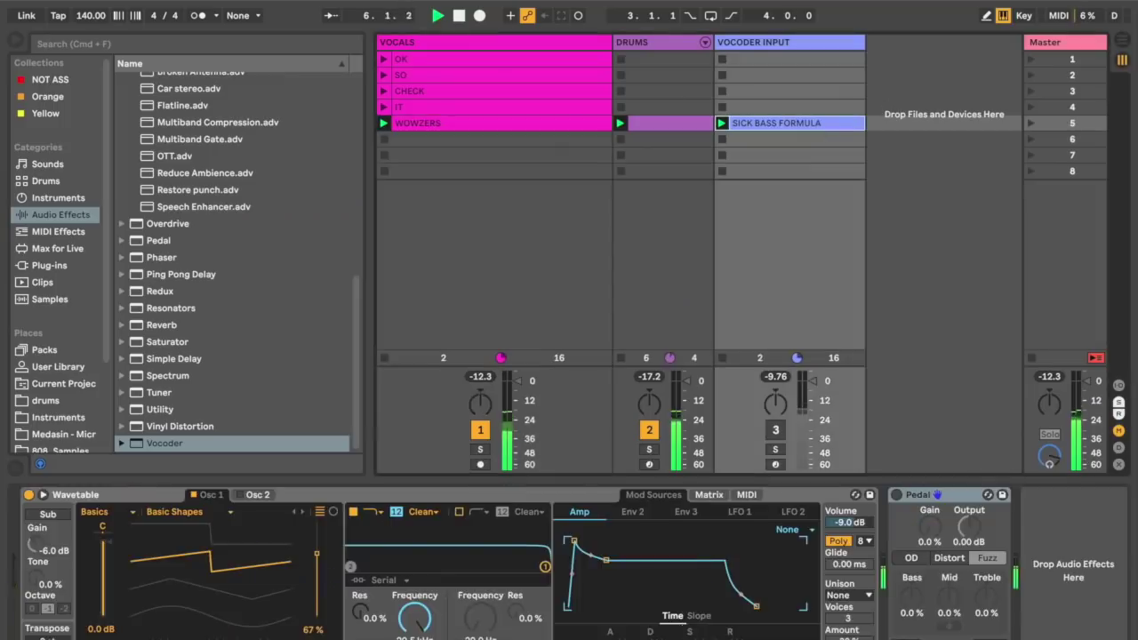
- Drop SICK BASS FORMULA's last note to B-1, return to the VOCALS chain and stop playback
key(shift+Tab)
click(795, 621)
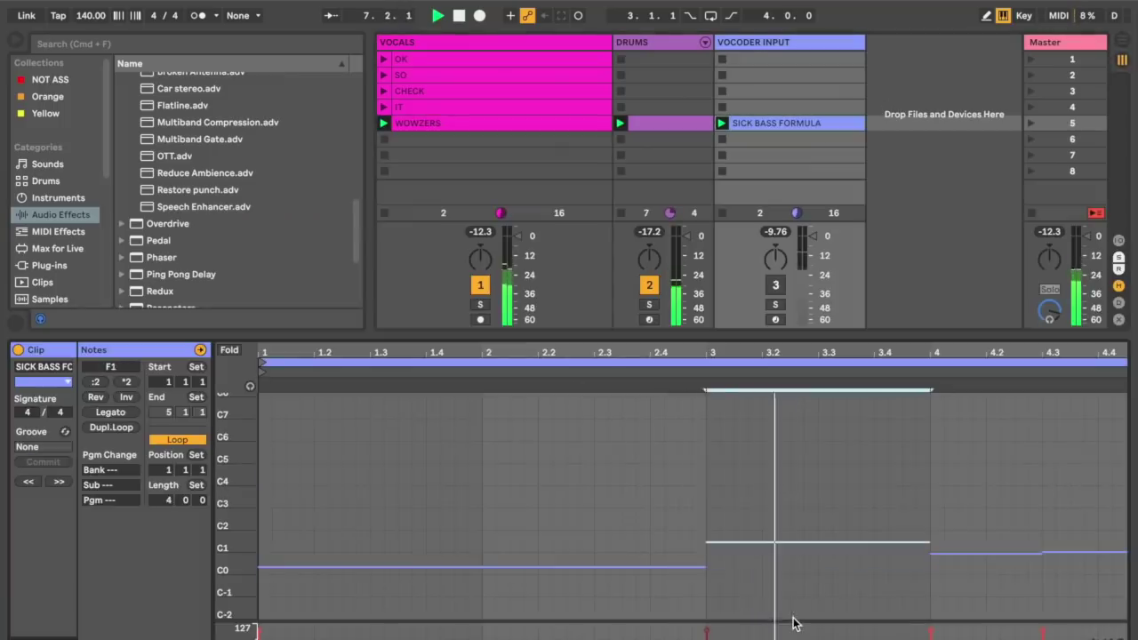
drag(977, 545, 979, 570)
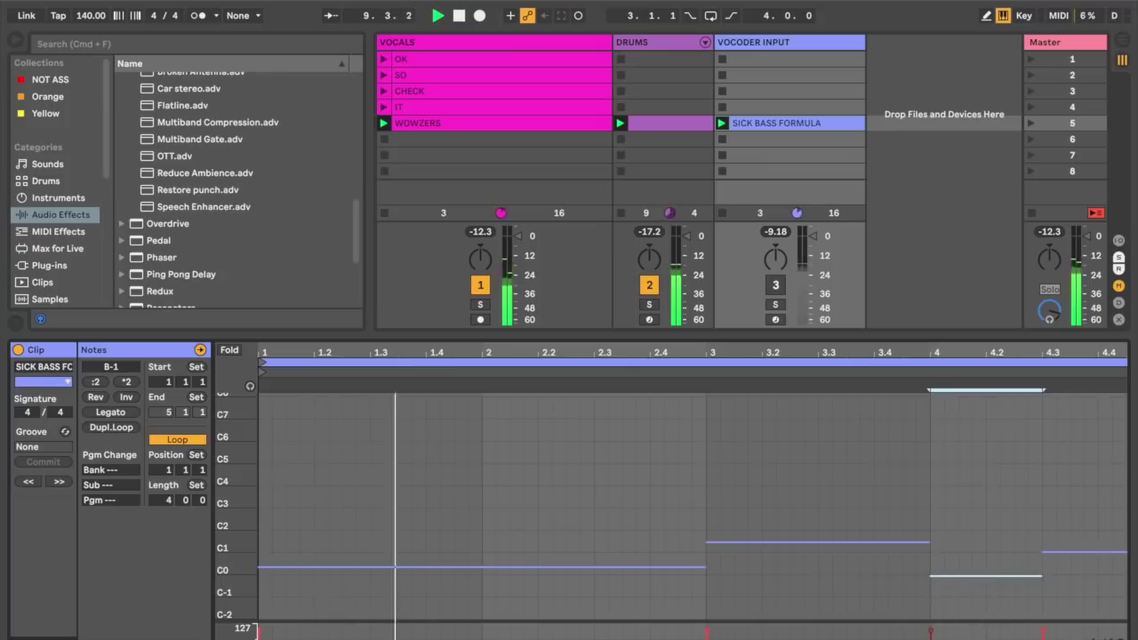
key(shift+Tab)
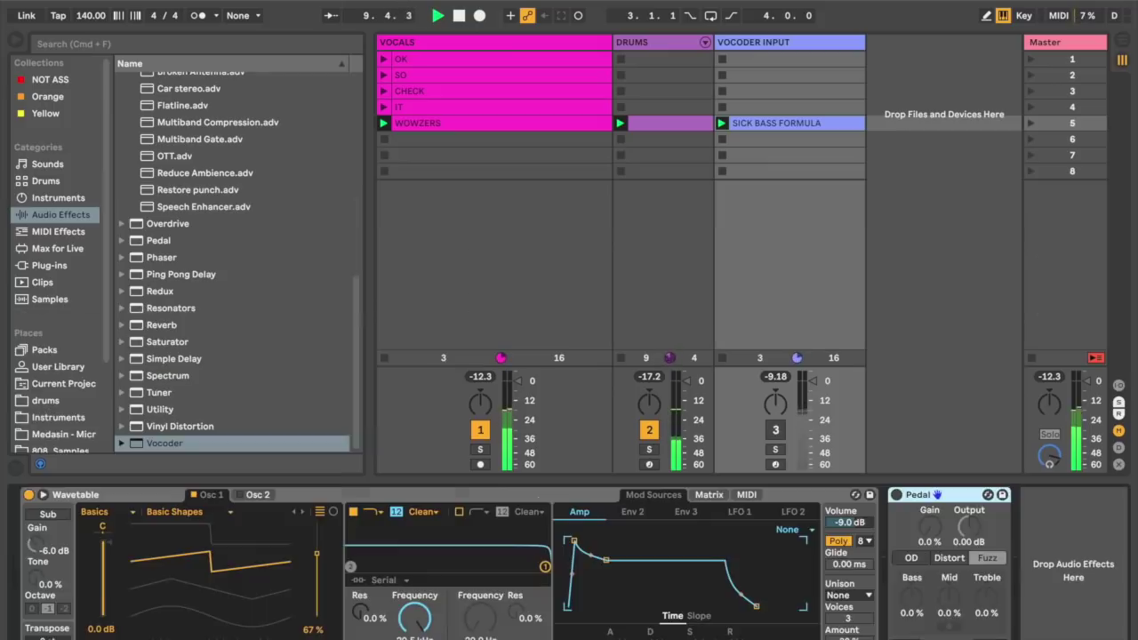
click(527, 122)
scroll(693, 531, right, 5)
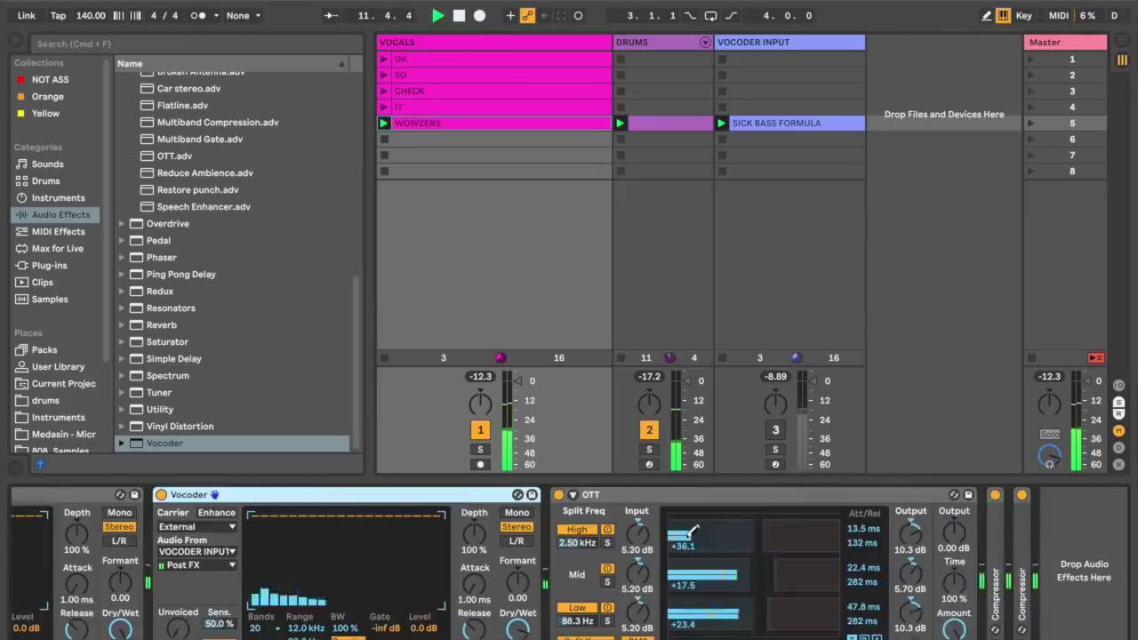
key(space)
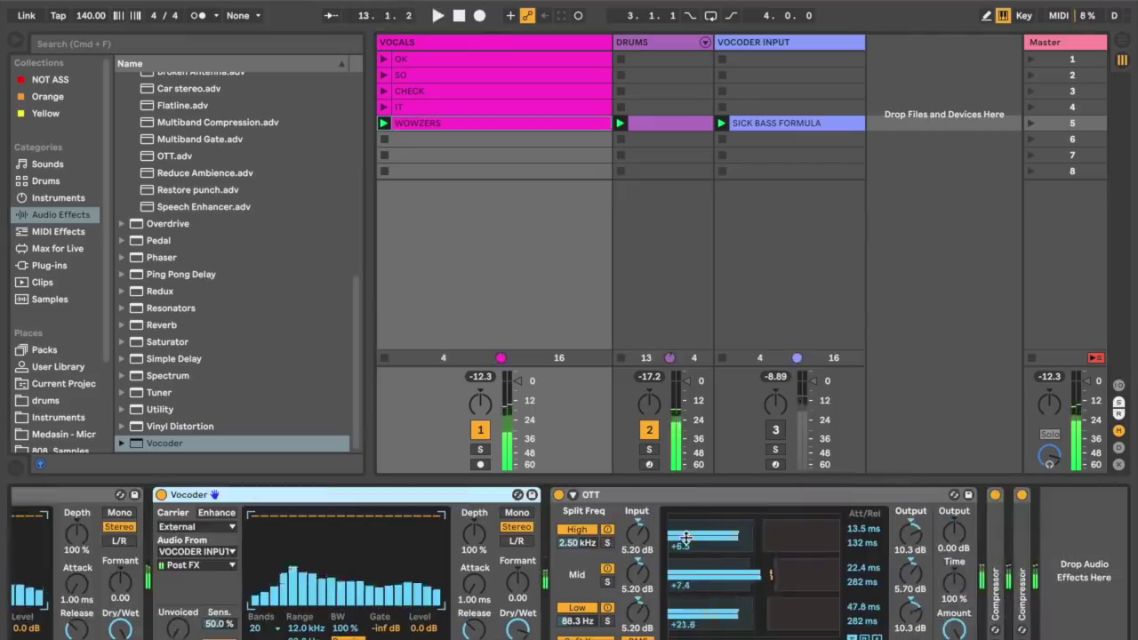